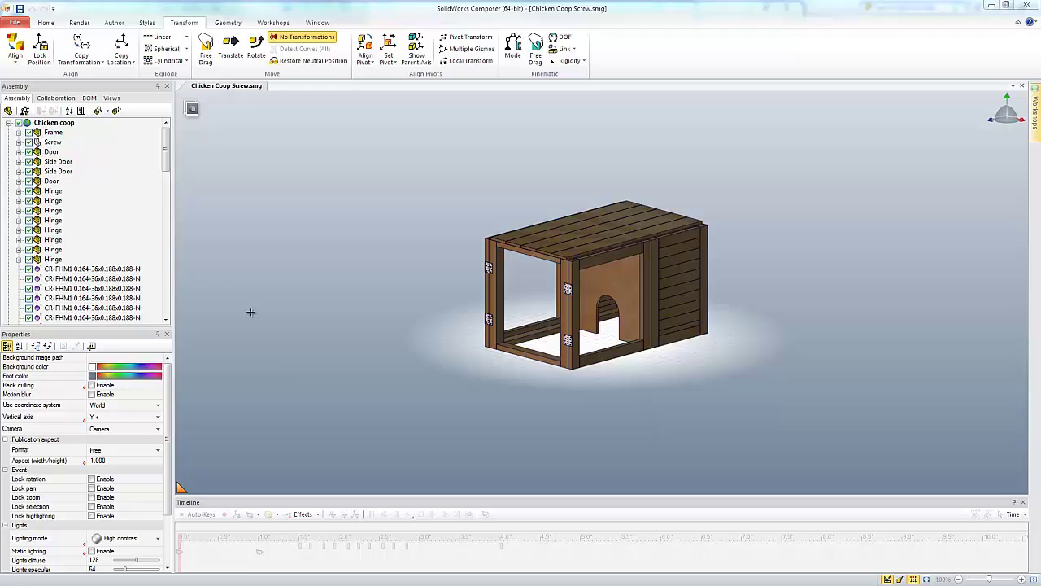
# Enter Animation mode and play the existing hinge screw animation, then replay it from 1.5 s.
pyautogui.click(192, 109)
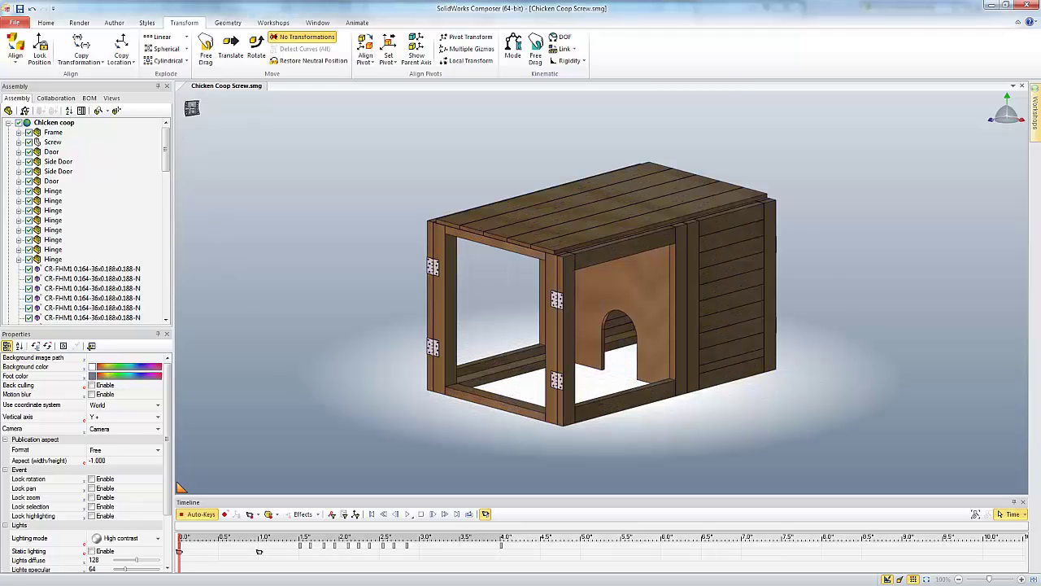
pyautogui.click(409, 515)
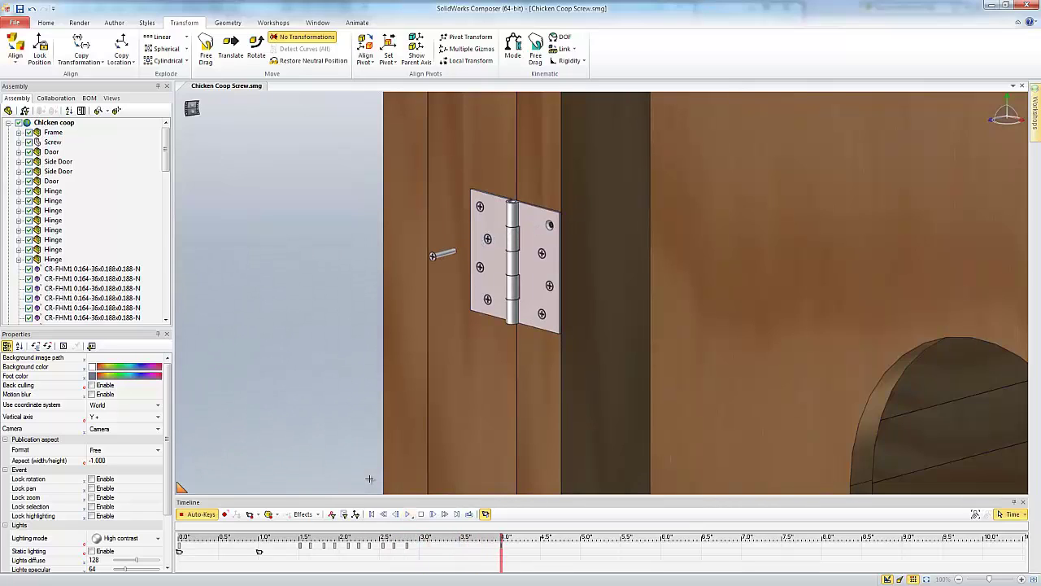
pyautogui.click(300, 562)
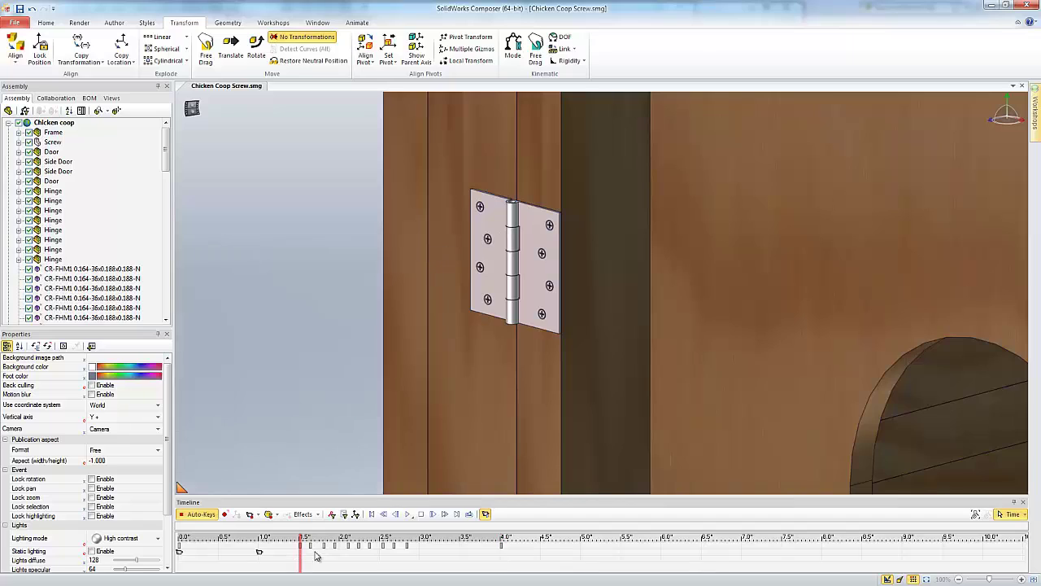
pyautogui.click(409, 514)
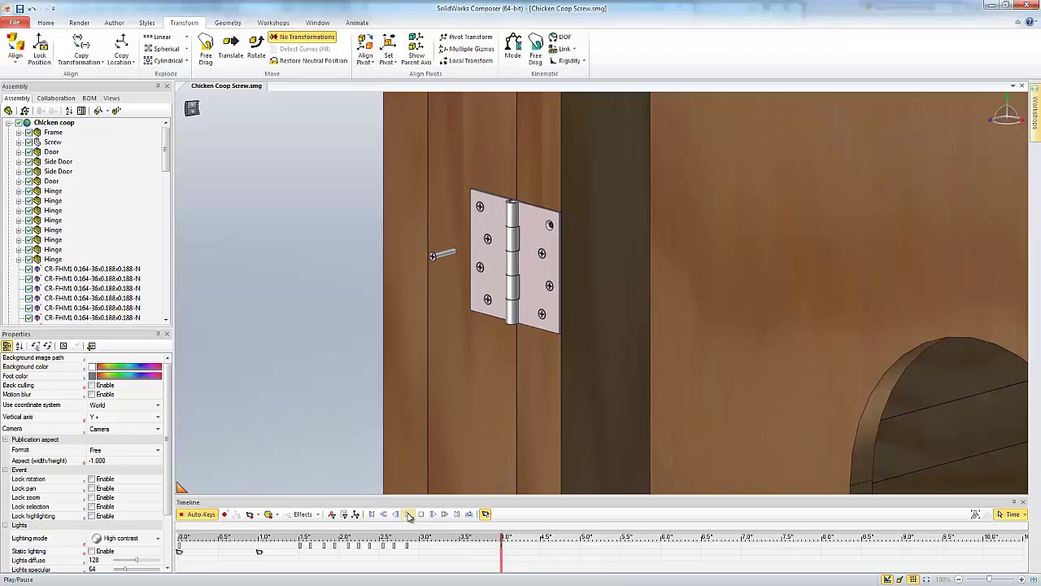
# Create a new assembly group named Screw2 under the Chicken coop root.
pyautogui.click(544, 316)
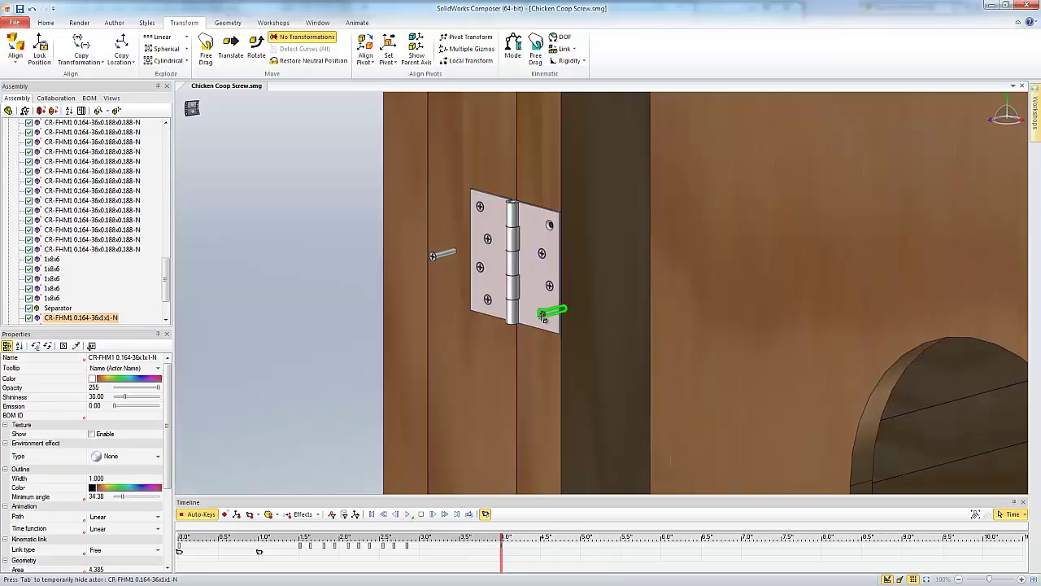
pyautogui.click(333, 337)
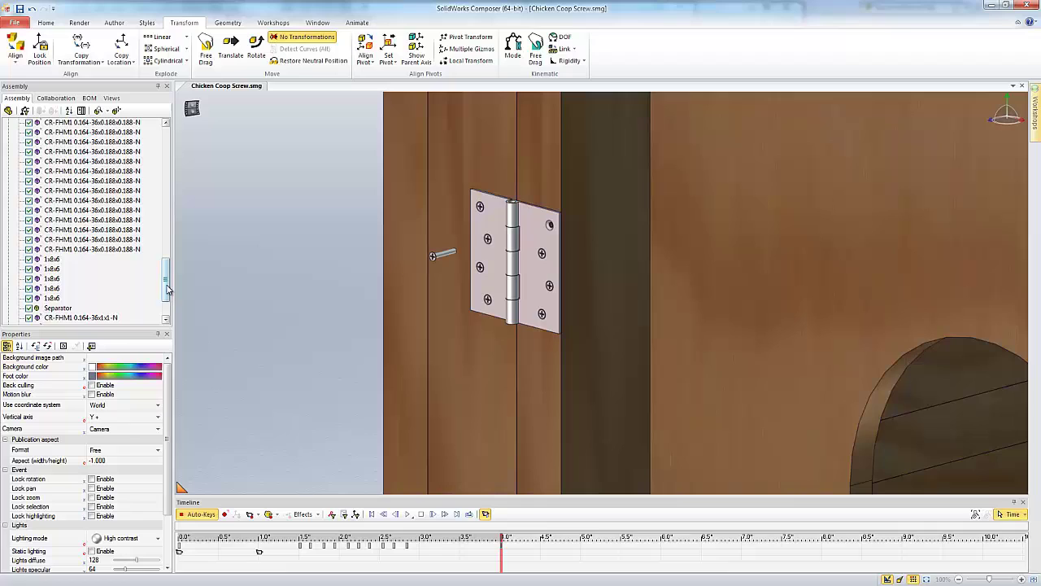
pyautogui.moveTo(167, 289); pyautogui.dragTo(168, 146)
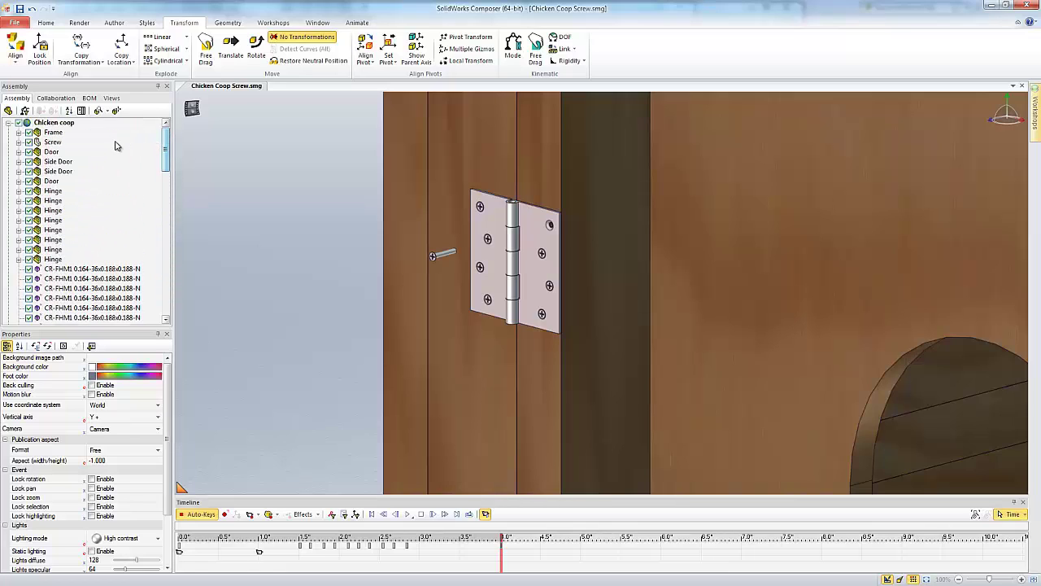
pyautogui.click(65, 124)
pyautogui.rightClick(65, 124)
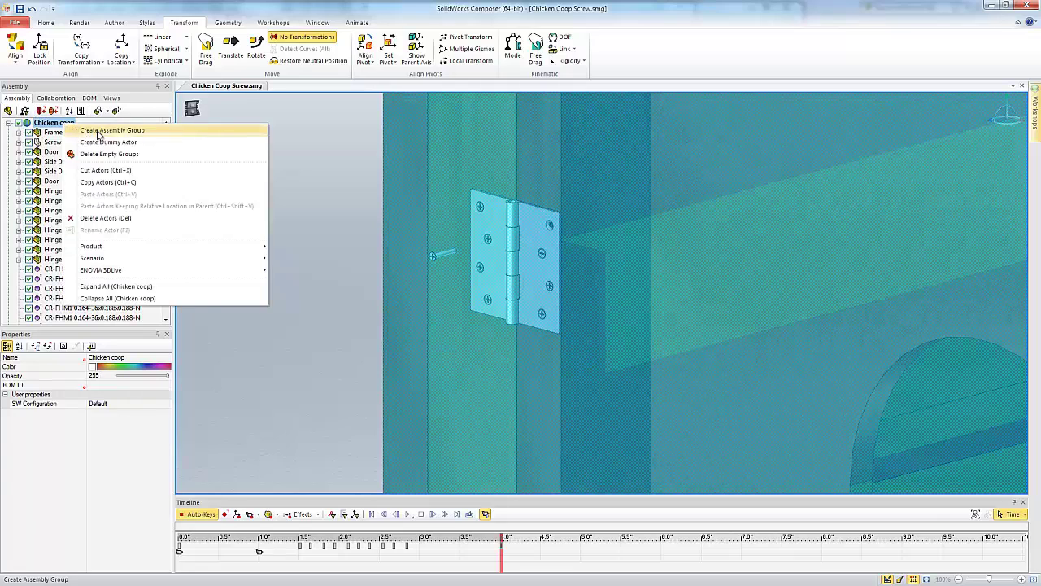
pyautogui.click(97, 133)
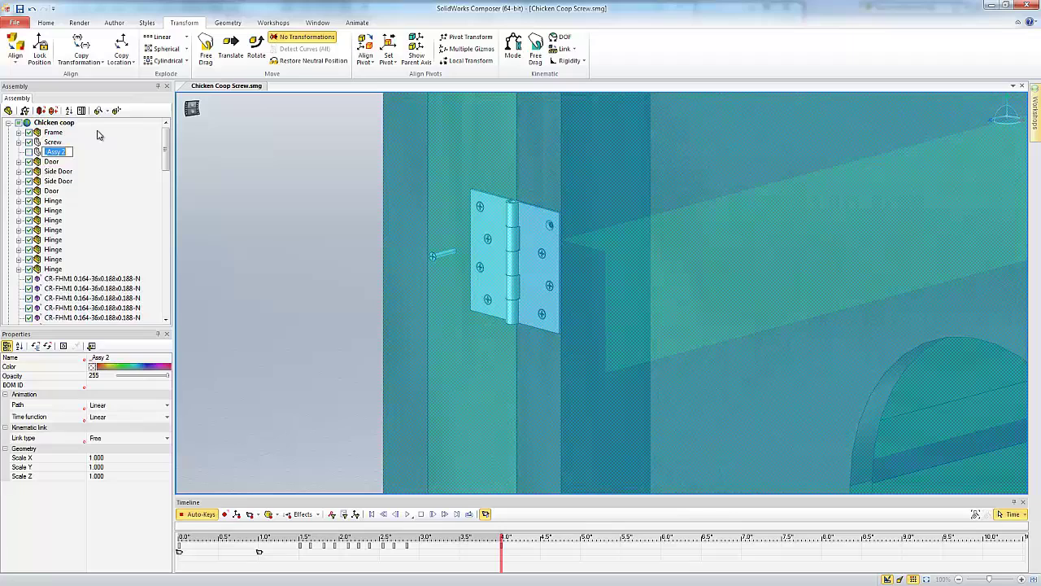
pyautogui.write('Screw2')
pyautogui.press('Return')
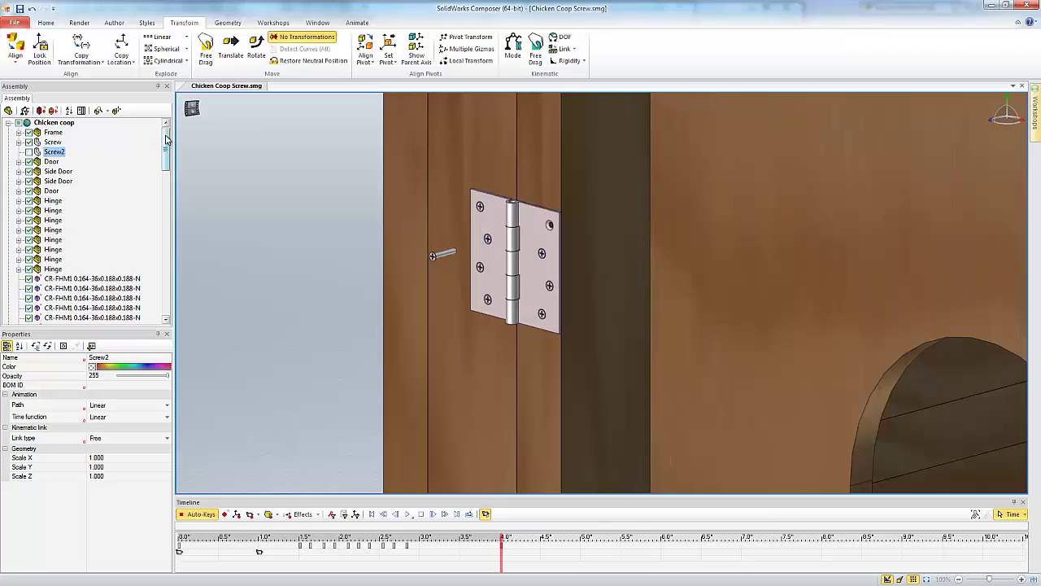
# Move the hinge screw CR-FHM1 0.164-36x1x1-N into the Screw2 group.
pyautogui.moveTo(166, 139); pyautogui.dragTo(166, 284)
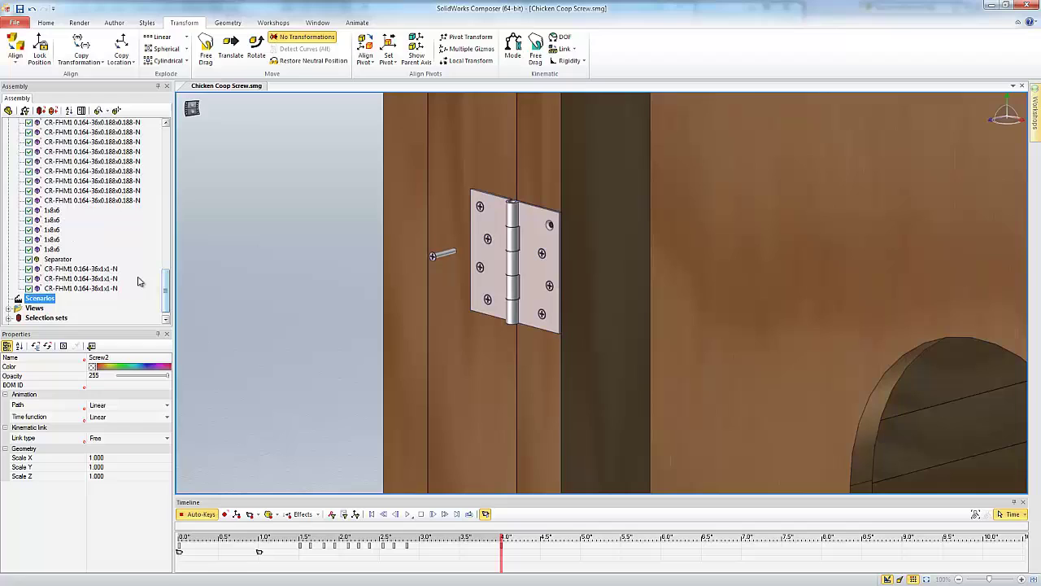
pyautogui.click(97, 273)
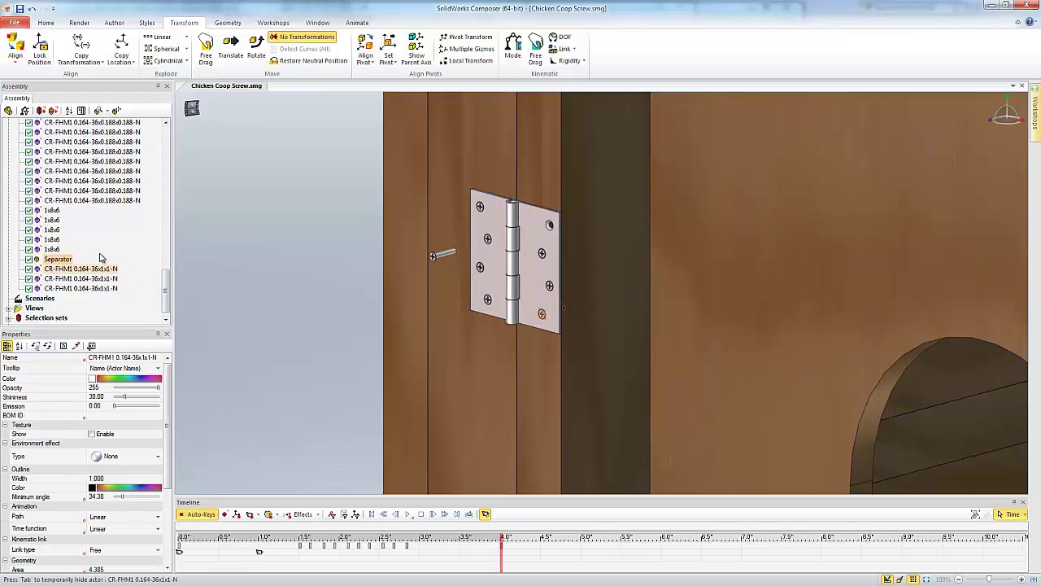
pyautogui.scroll(4, 89, 163)
pyautogui.moveTo(99, 108); pyautogui.dragTo(48, 162)
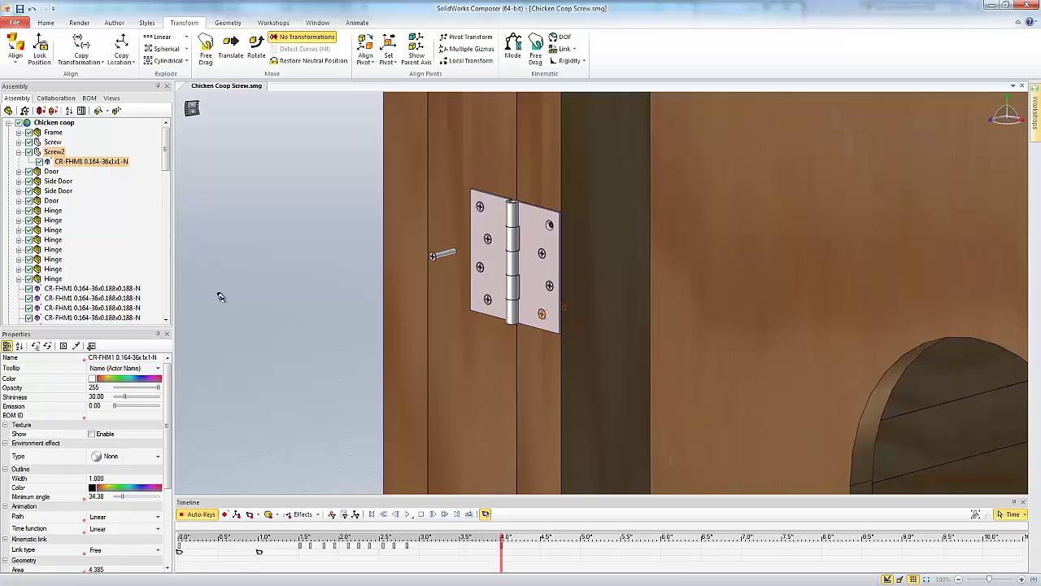
# Set a location key at 4.5 s, then select Screw2 and its CR-FHM1 screw.
pyautogui.click(541, 556)
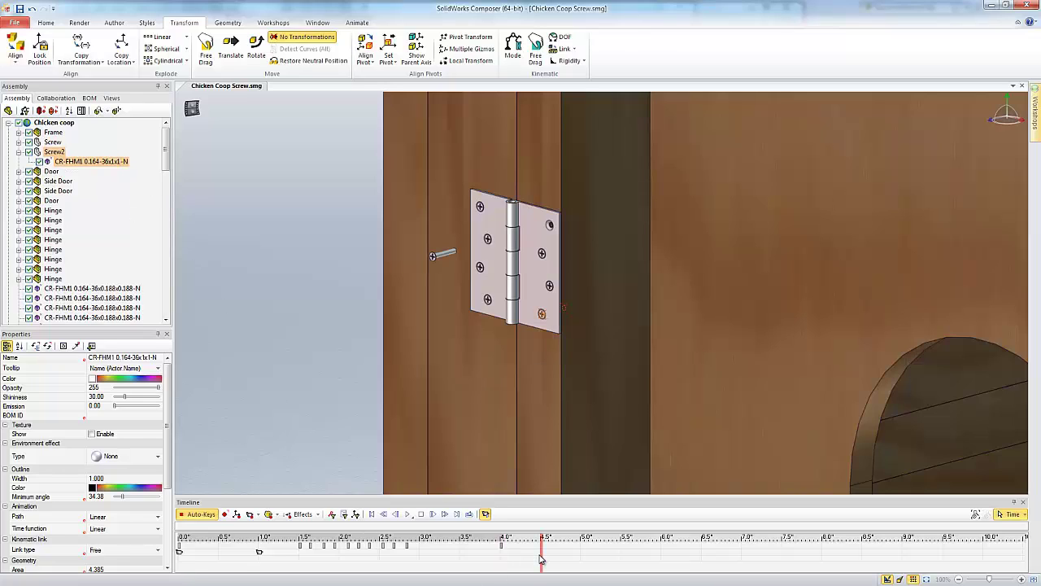
pyautogui.click(236, 514)
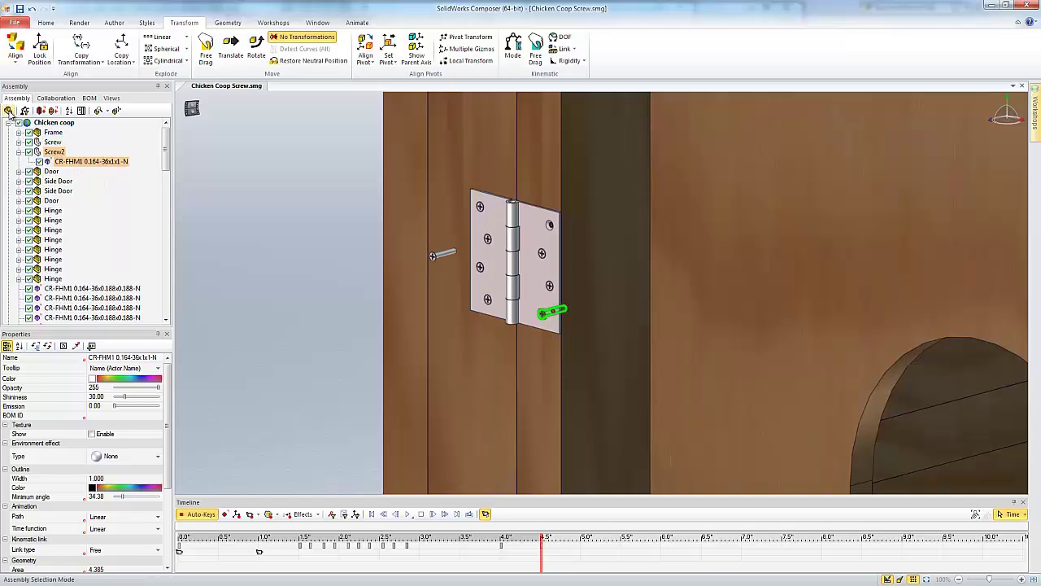
pyautogui.click(9, 112)
pyautogui.click(52, 152)
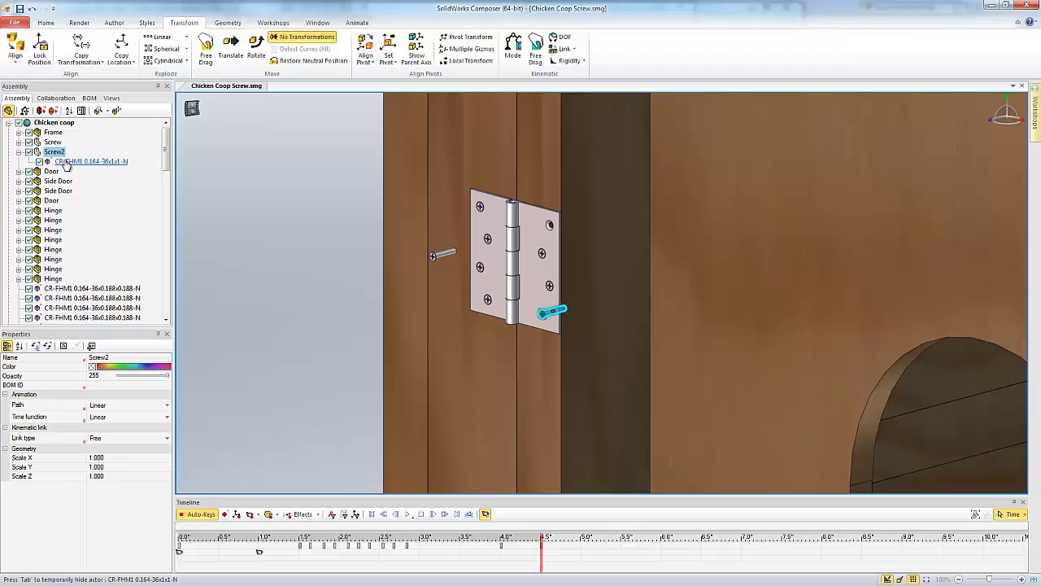
pyautogui.click(65, 164)
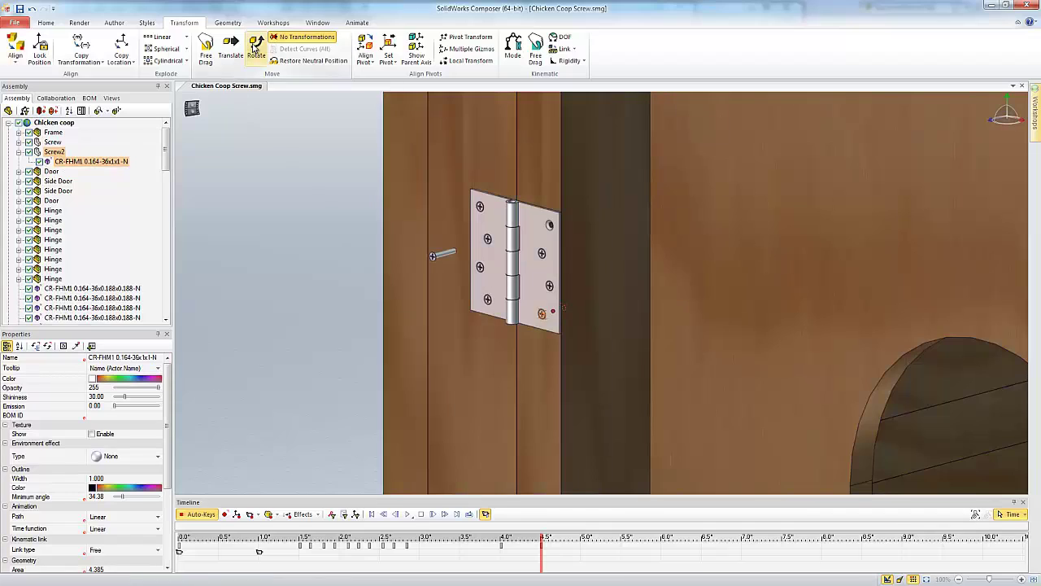
# Key a rotation of the screw at 6 s, entering an exact angle in Properties.
pyautogui.click(254, 49)
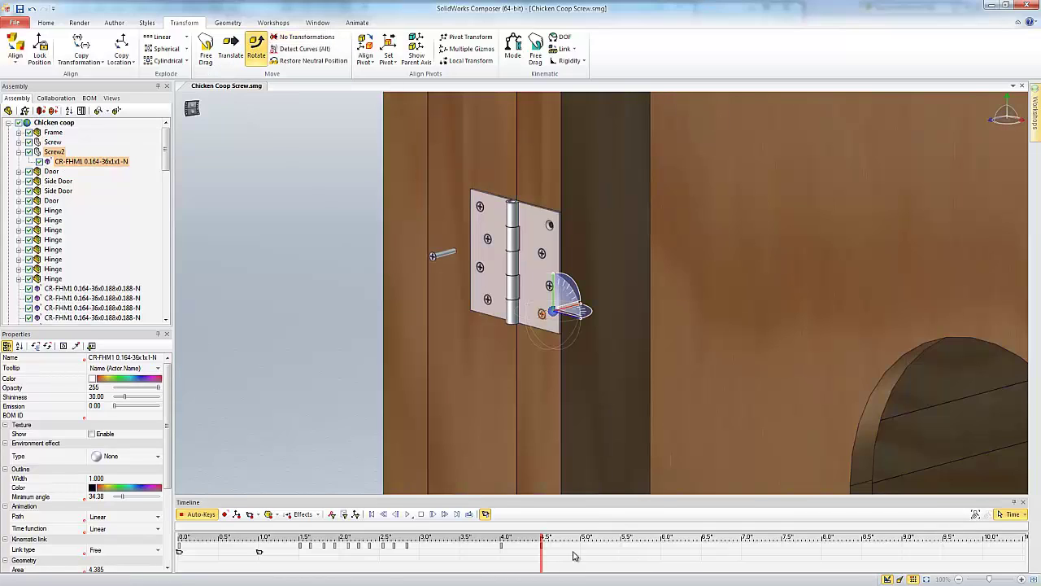
pyautogui.click(656, 558)
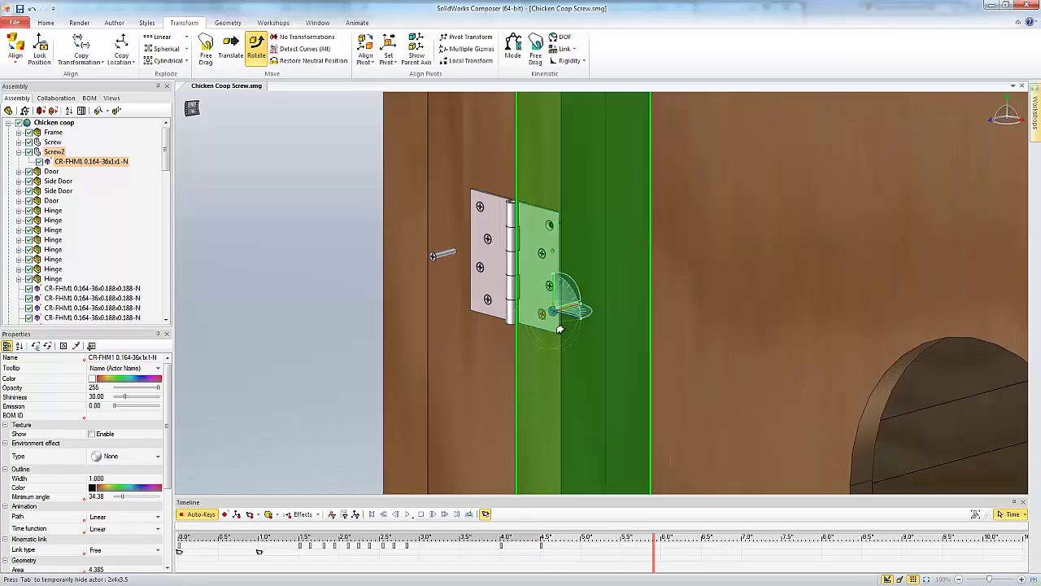
pyautogui.moveTo(567, 307); pyautogui.dragTo(91, 358)
pyautogui.doubleClick(91, 358)
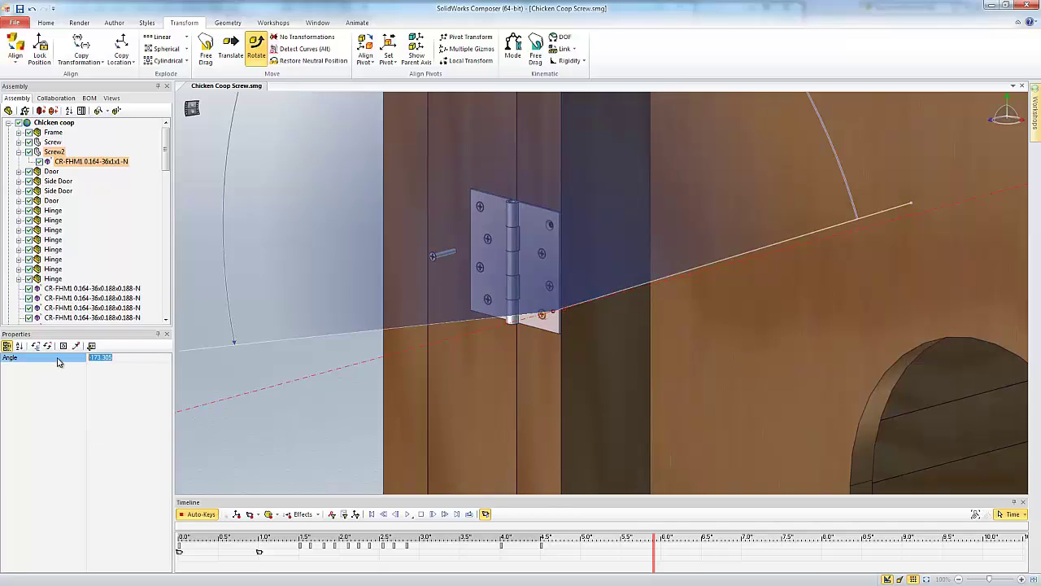
pyautogui.press('BackSpace')
pyautogui.press('Return')
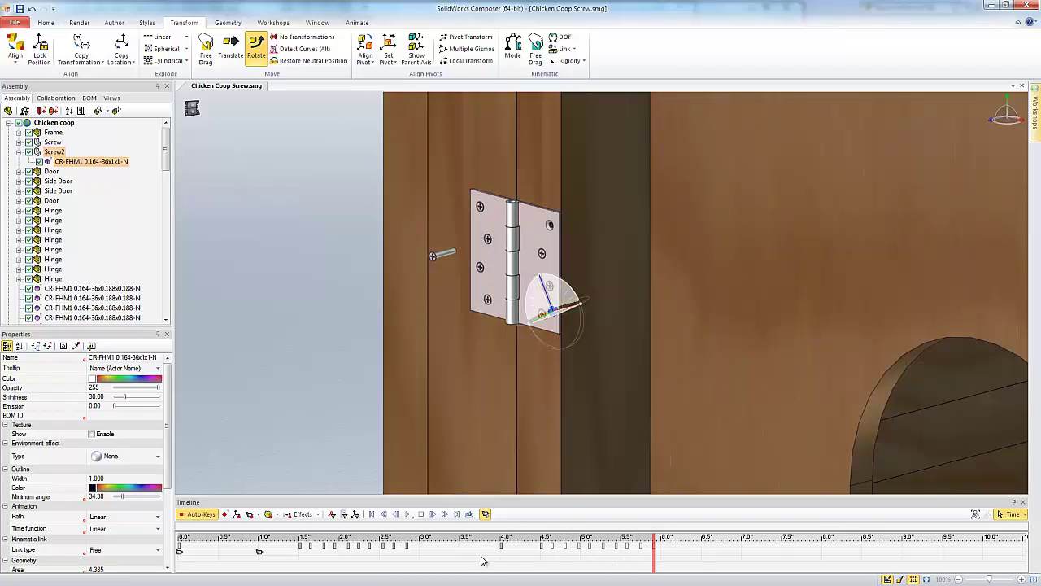
# Play the animation from before the rotation to check the spin, then return to 4.5 s.
pyautogui.click(532, 561)
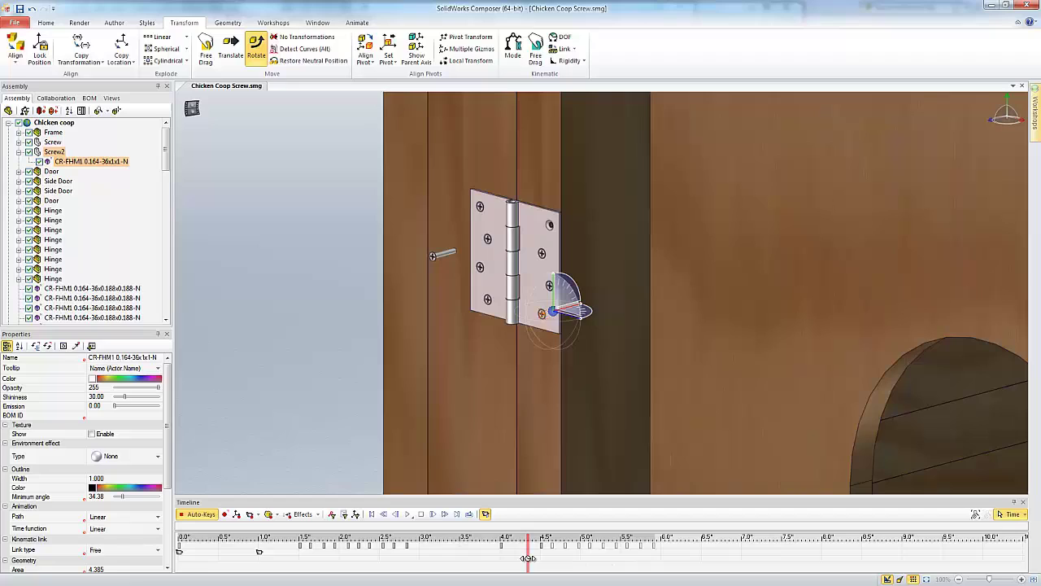
pyautogui.click(344, 365)
pyautogui.click(409, 514)
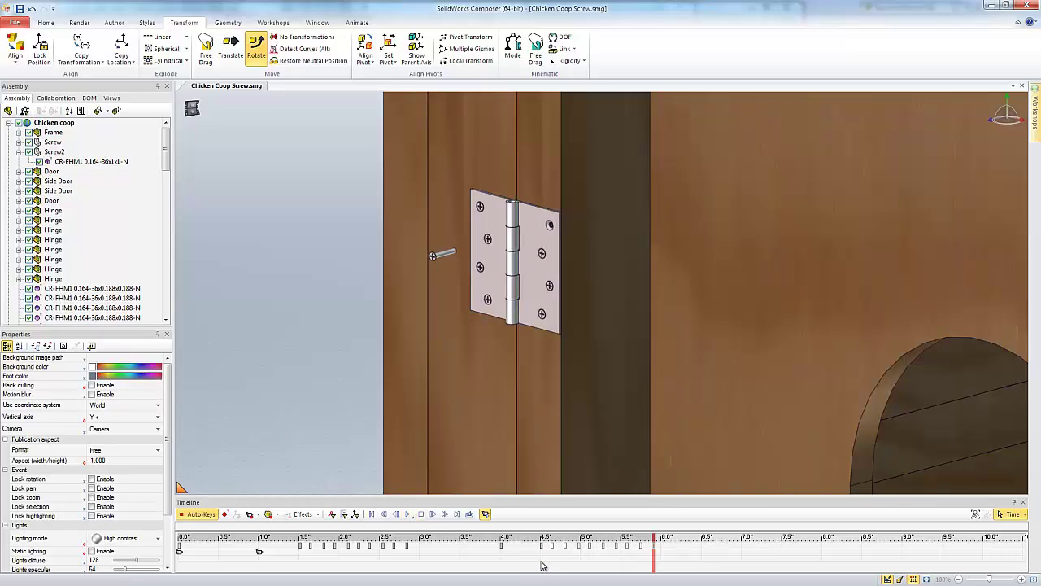
pyautogui.click(543, 563)
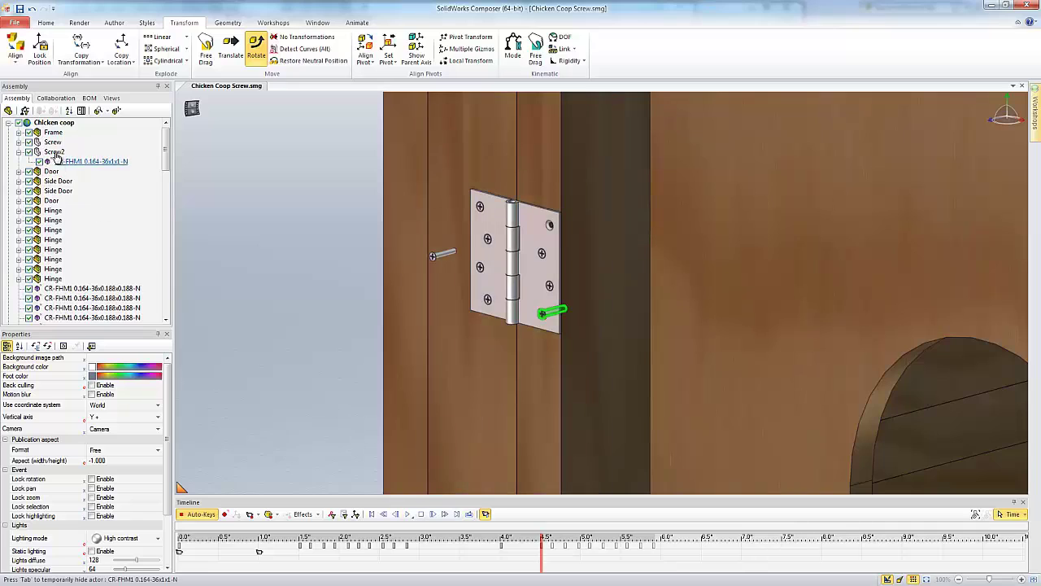
# Select the whole Screw2 group in Assembly Selection Mode with the Translate tool.
pyautogui.click(7, 111)
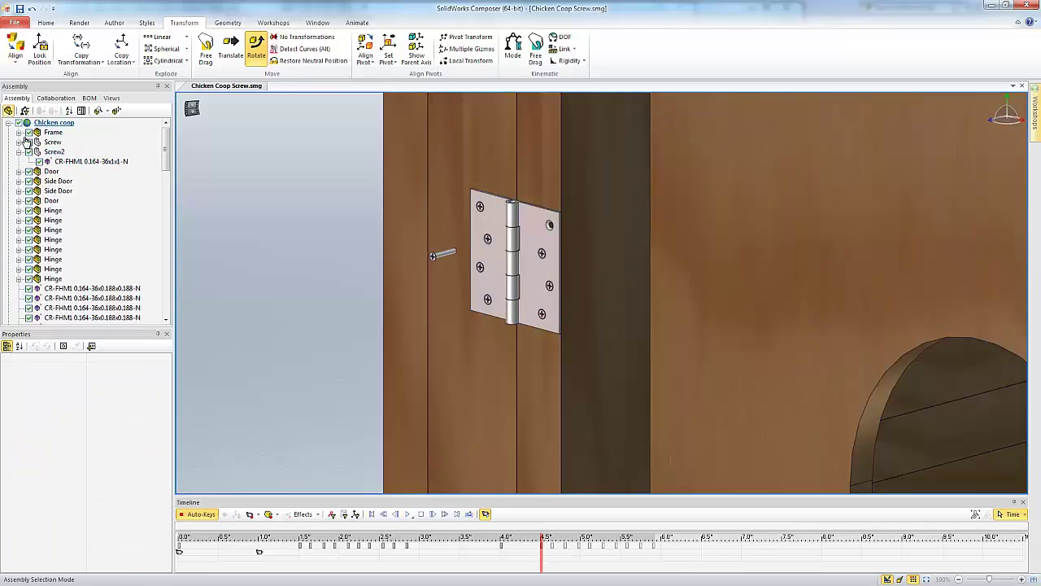
pyautogui.click(53, 153)
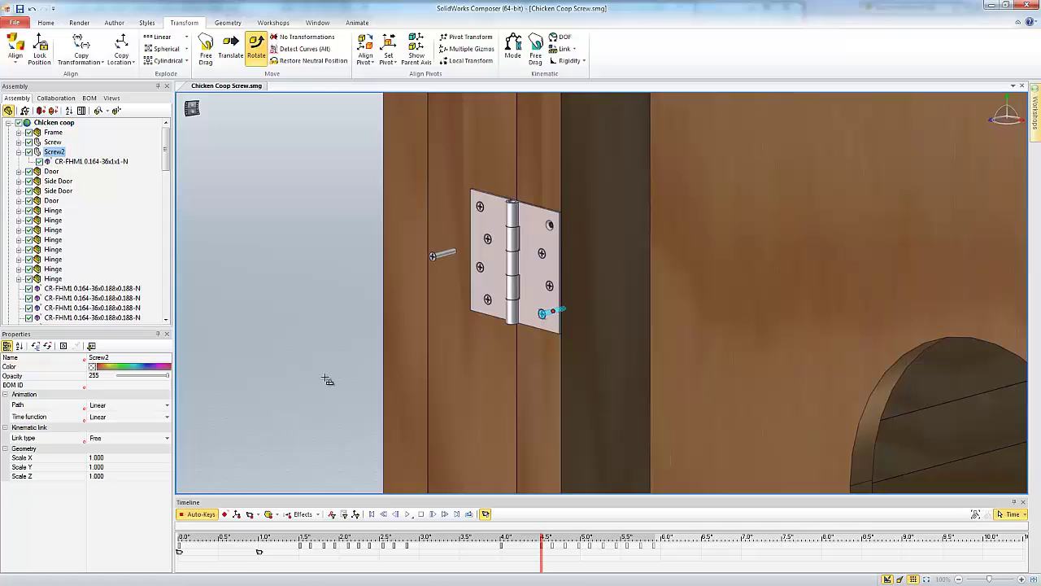
pyautogui.click(231, 50)
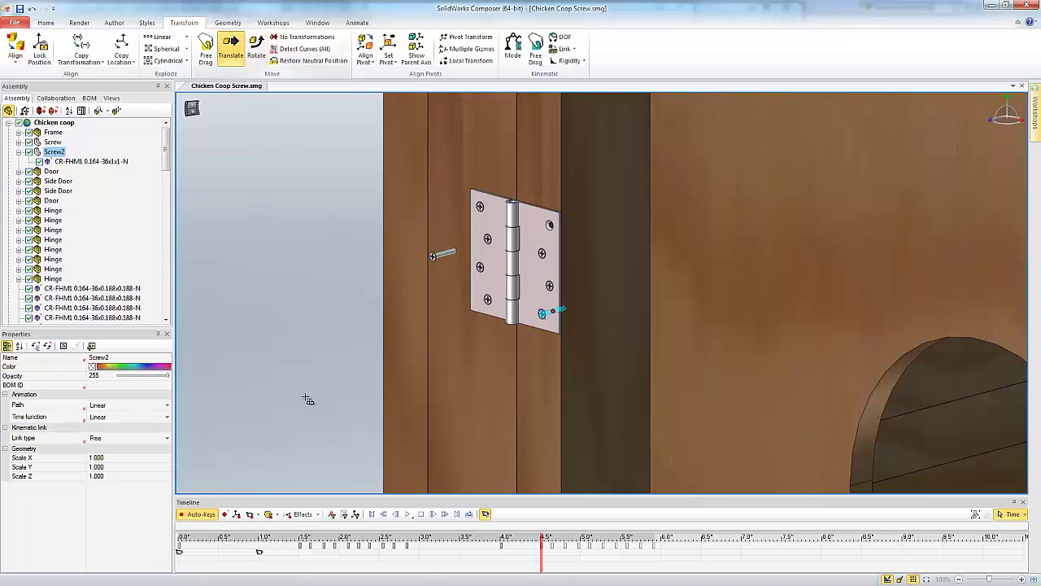
pyautogui.scroll(-3, 316, 401)
pyautogui.scroll(-2, 316, 402)
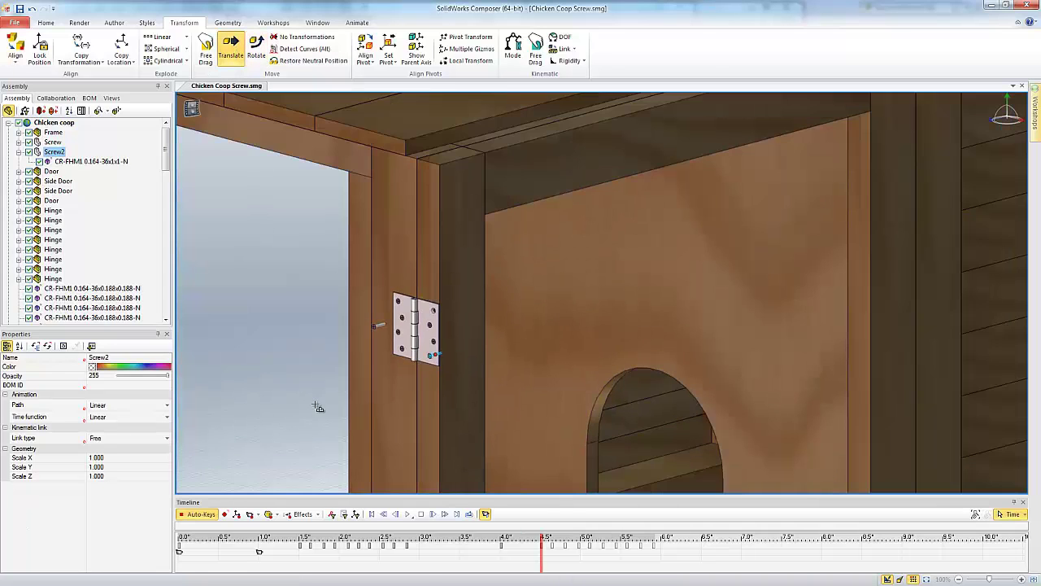
pyautogui.moveTo(316, 401); pyautogui.dragTo(486, 242)
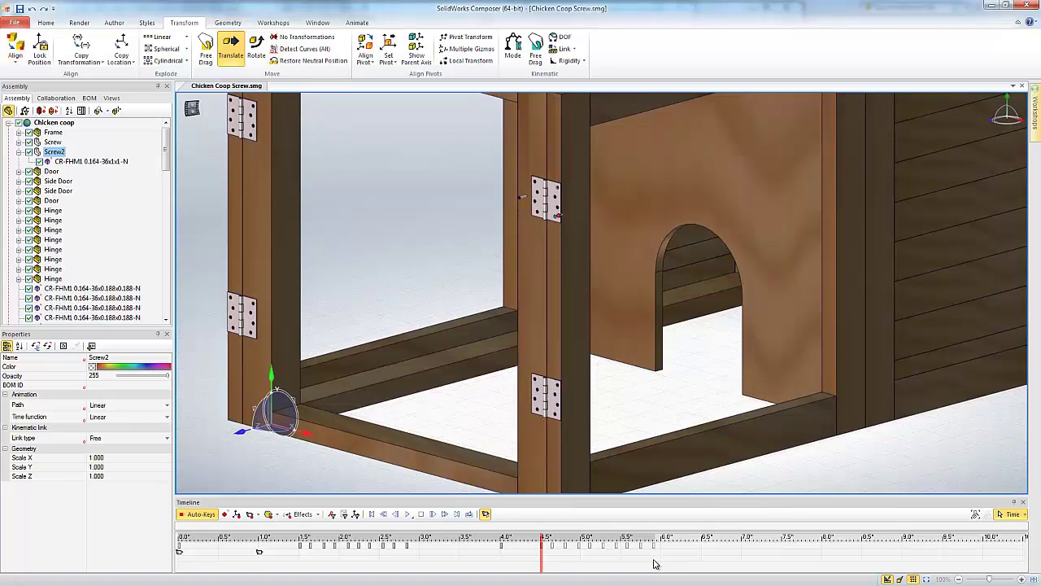
# Key Screw2 sliding outward along its axis at 6 s and further out at 6.5 s.
pyautogui.click(655, 564)
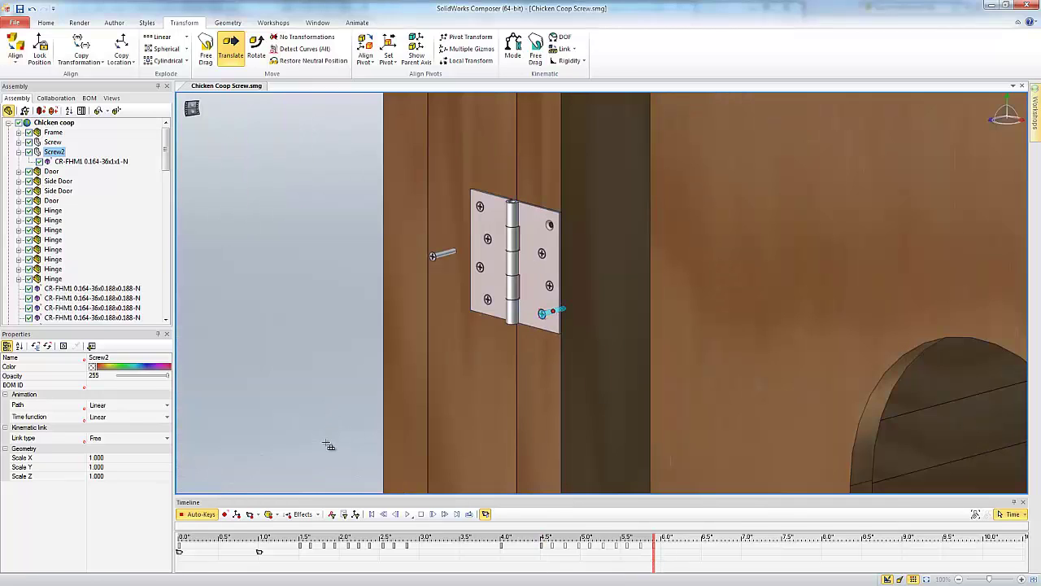
pyautogui.scroll(-5, 329, 445)
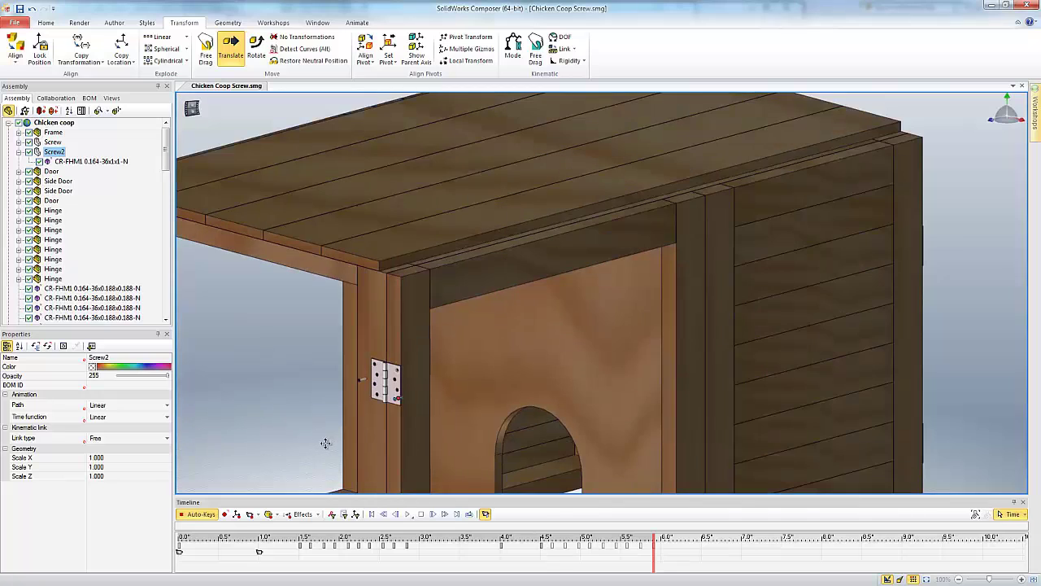
pyautogui.moveTo(326, 444); pyautogui.dragTo(367, 372, button='right')
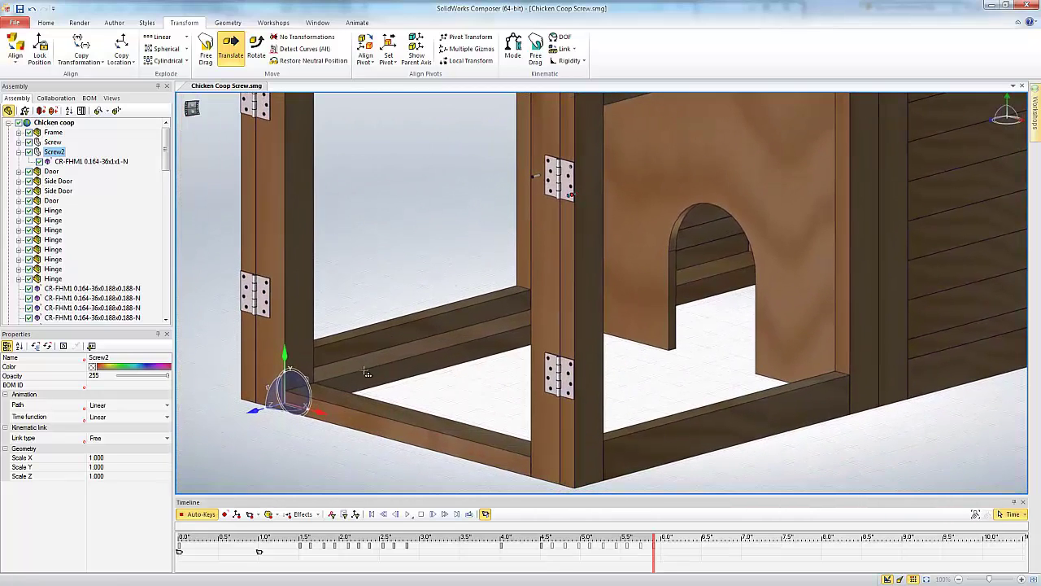
pyautogui.moveTo(249, 409); pyautogui.dragTo(238, 411)
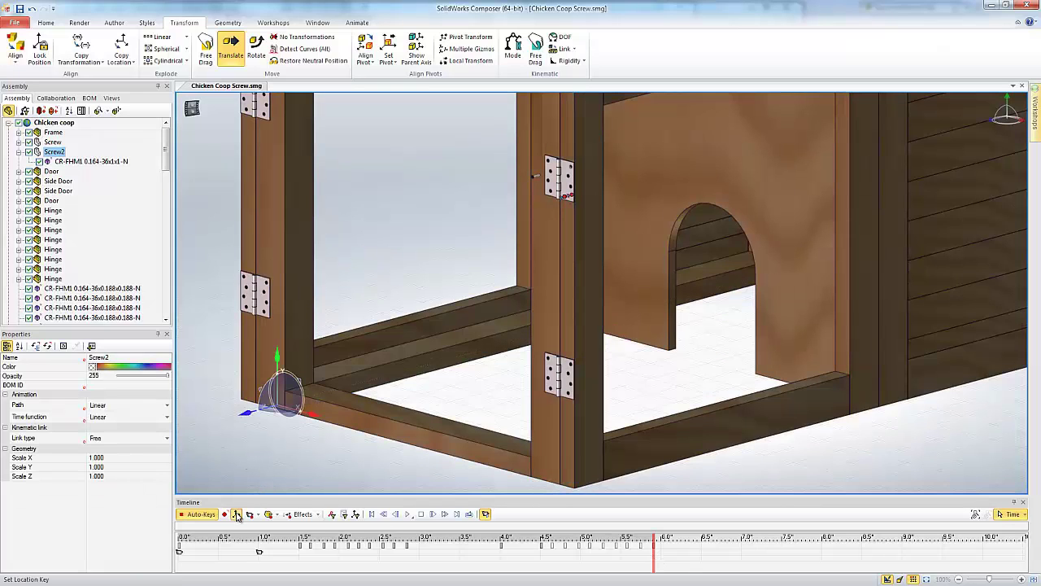
pyautogui.click(706, 561)
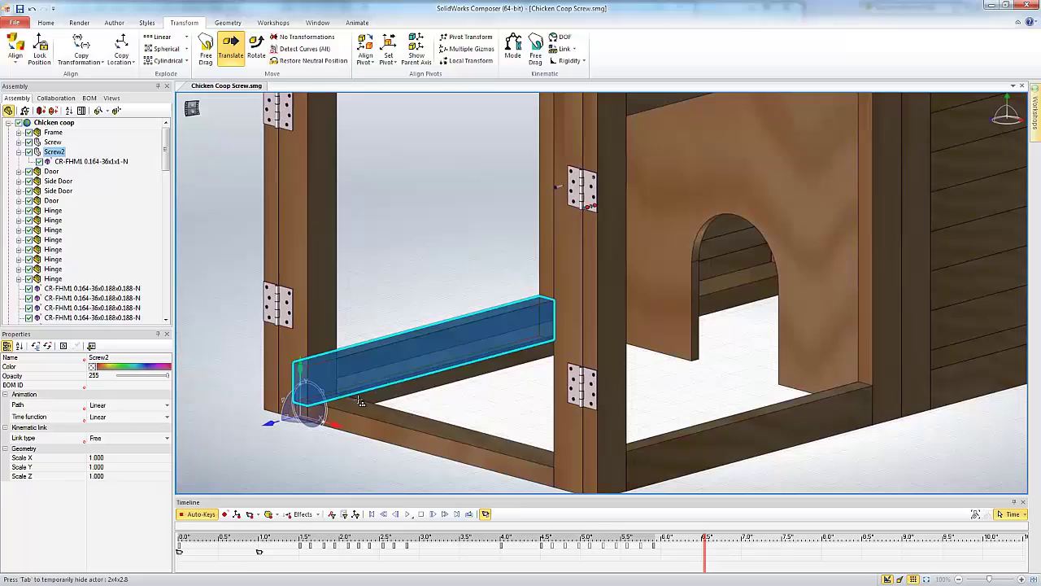
pyautogui.moveTo(269, 424); pyautogui.dragTo(243, 431)
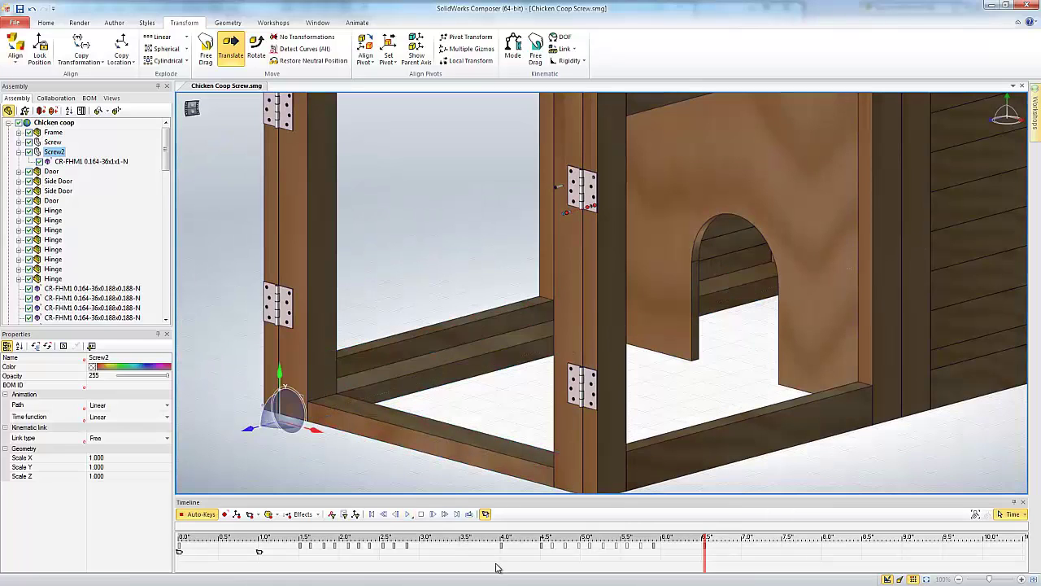
# Deselect Screw2 and play the animation from about 3.5 s to preview the unscrewing.
pyautogui.click(502, 412)
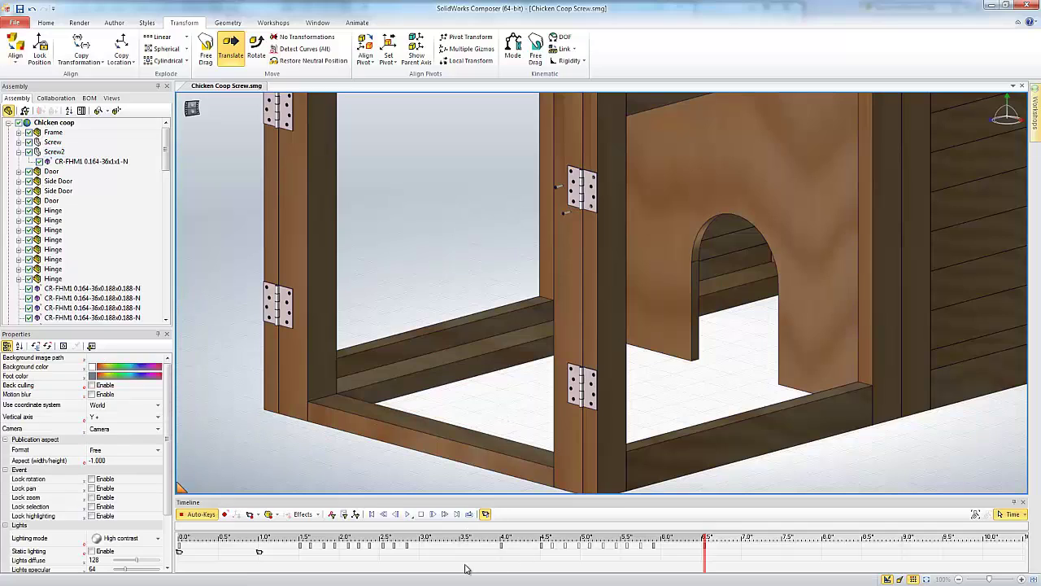
pyautogui.click(455, 556)
pyautogui.click(408, 514)
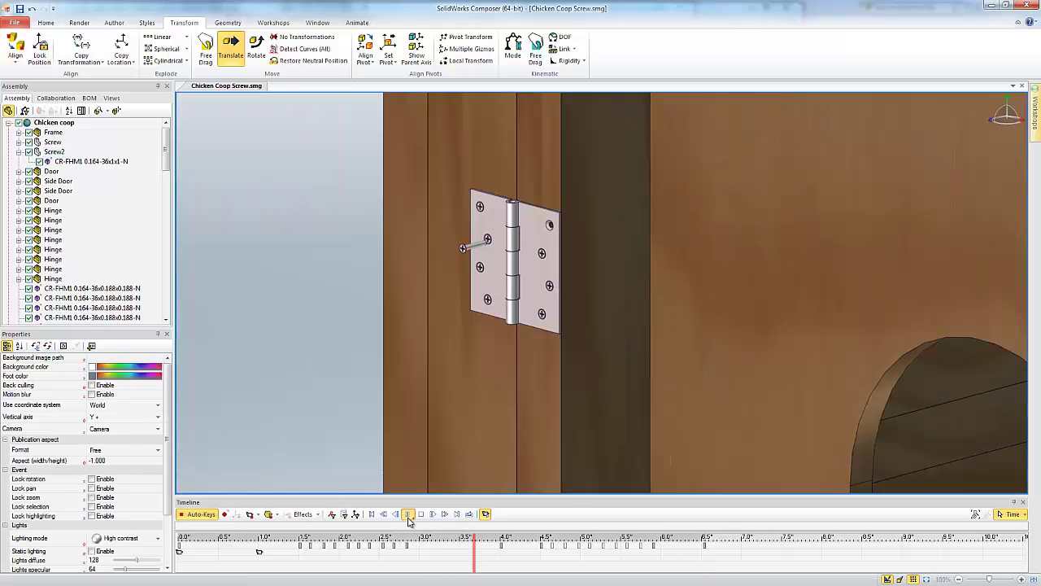